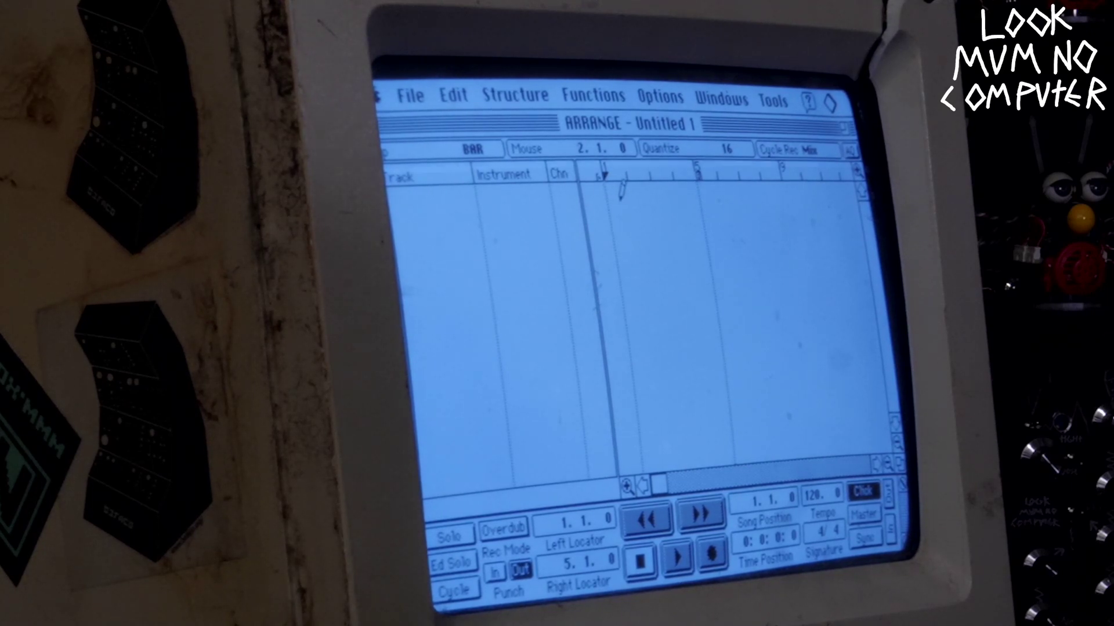
Browse the Tools, Edit and Structure menus to set up Track 1 on MIDI channel 4 for note editing
{"action": "left_click", "coordinate": [780, 103]}
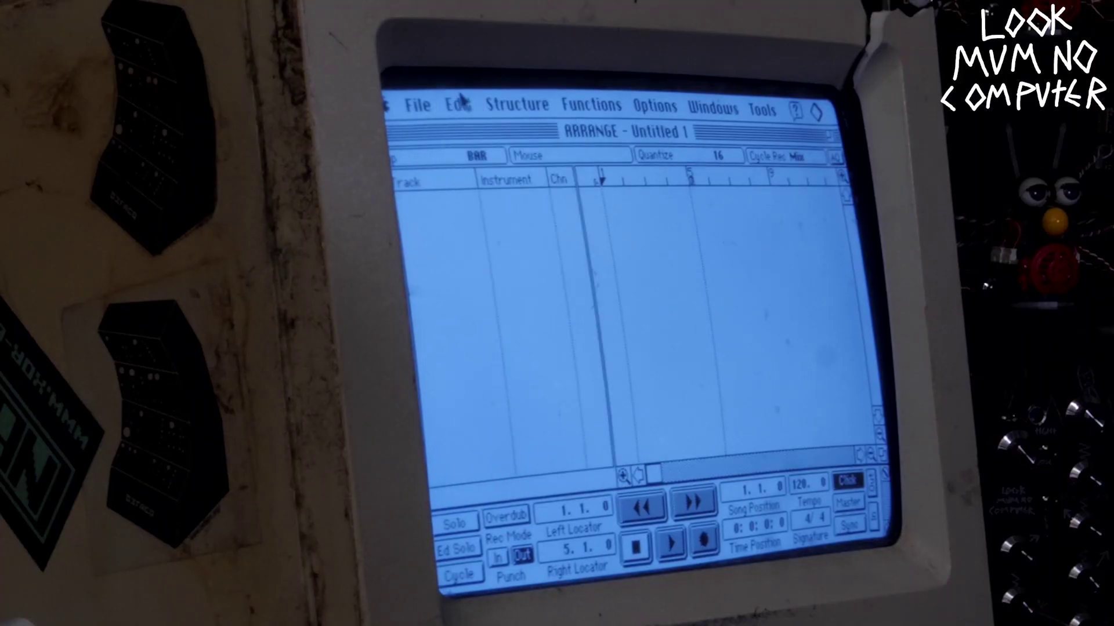
{"action": "mouse_move", "coordinate": [458, 105]}
{"action": "left_mouse_down"}
{"action": "mouse_move", "coordinate": [489, 106]}
{"action": "mouse_move", "coordinate": [535, 154]}
{"action": "left_mouse_up"}
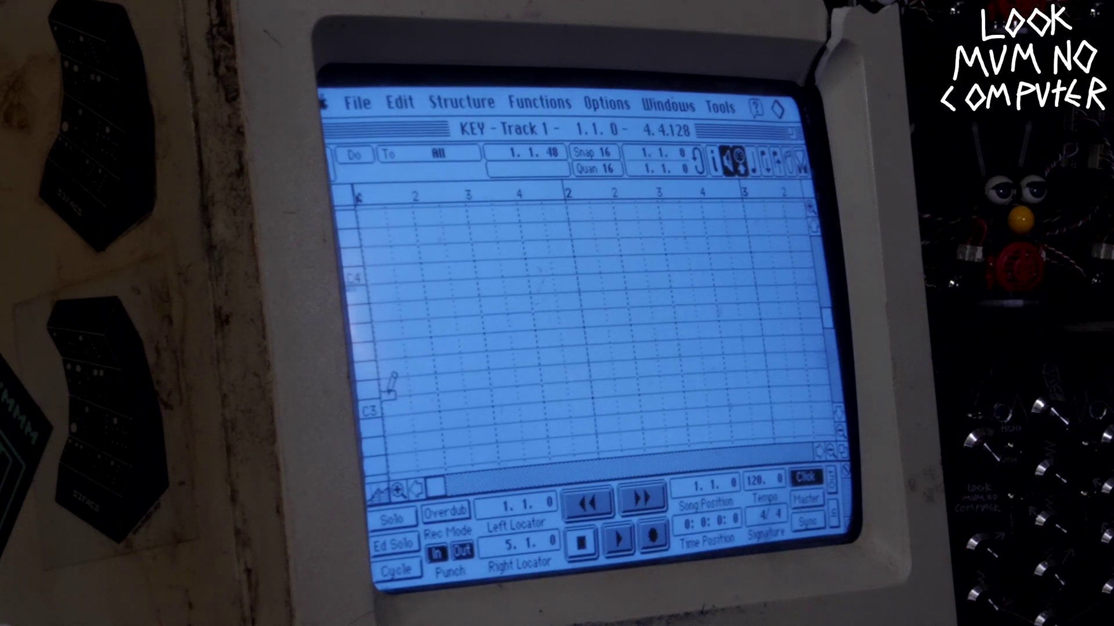
Draw a short note, move it onto C3, play it back, and leave the Key editor
{"action": "left_click", "coordinate": [389, 397]}
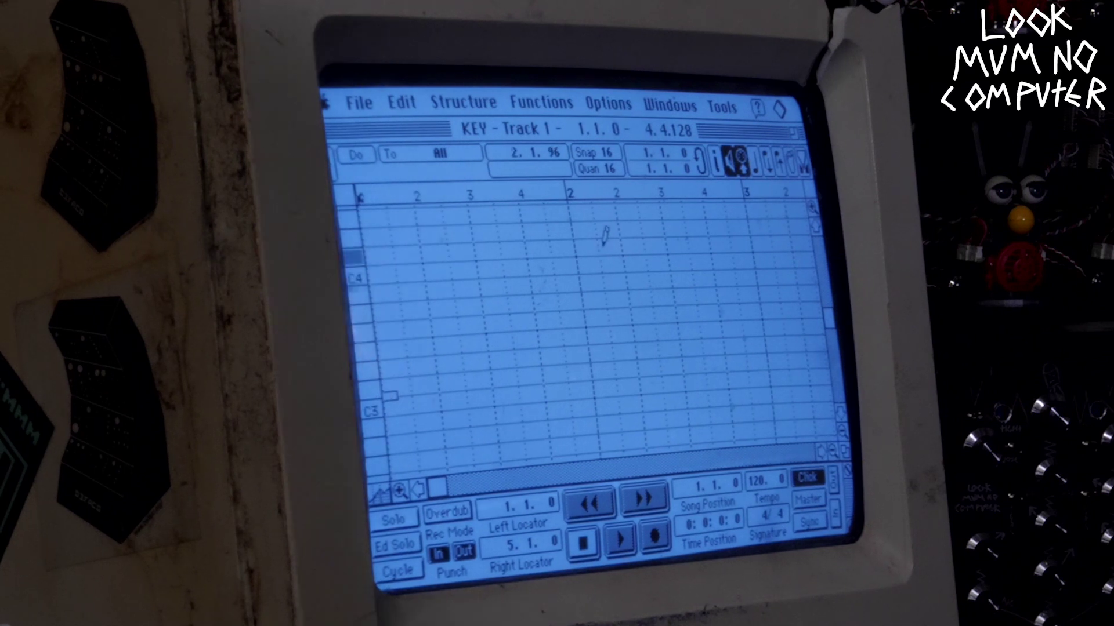
{"action": "left_click", "coordinate": [720, 107]}
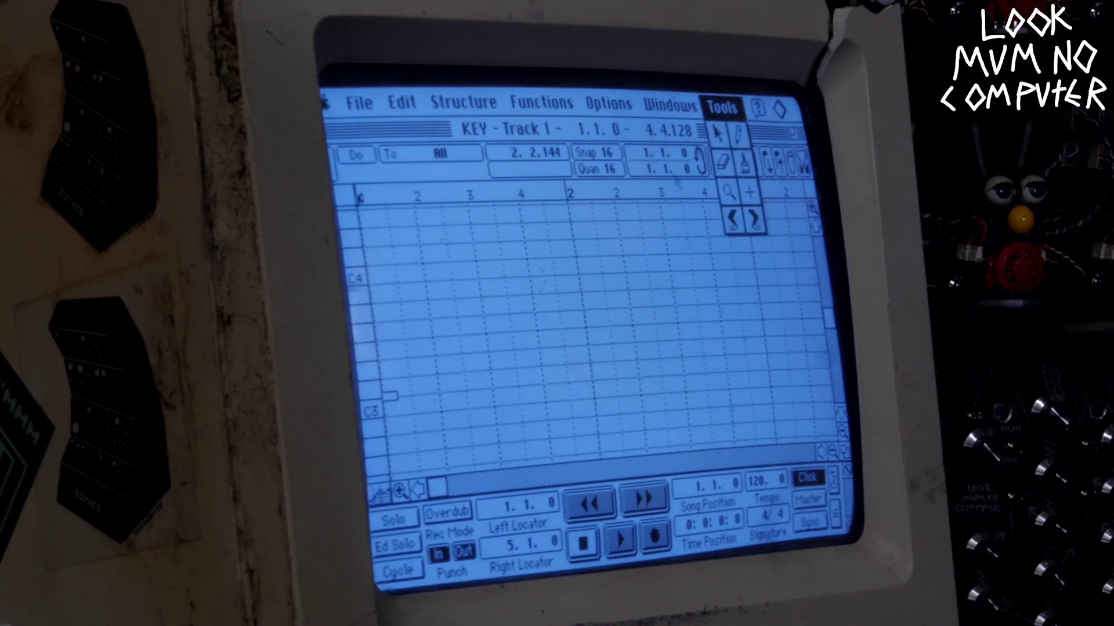
{"action": "left_click", "coordinate": [717, 132]}
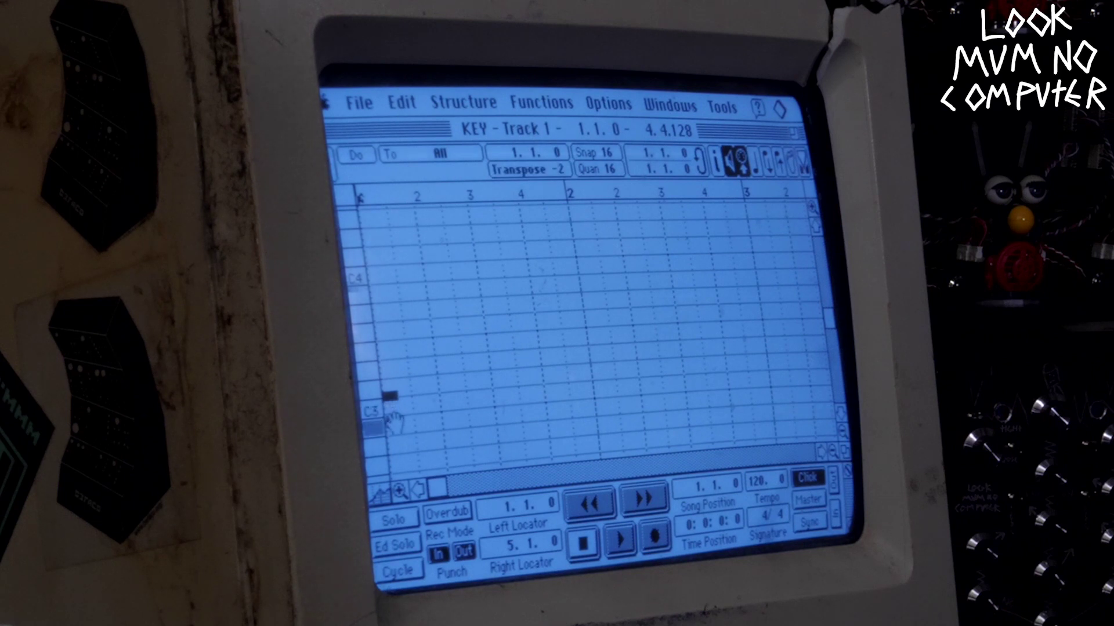
{"action": "left_click_drag", "start_coordinate": [392, 416], "coordinate": [391, 411]}
{"action": "left_click", "coordinate": [613, 543]}
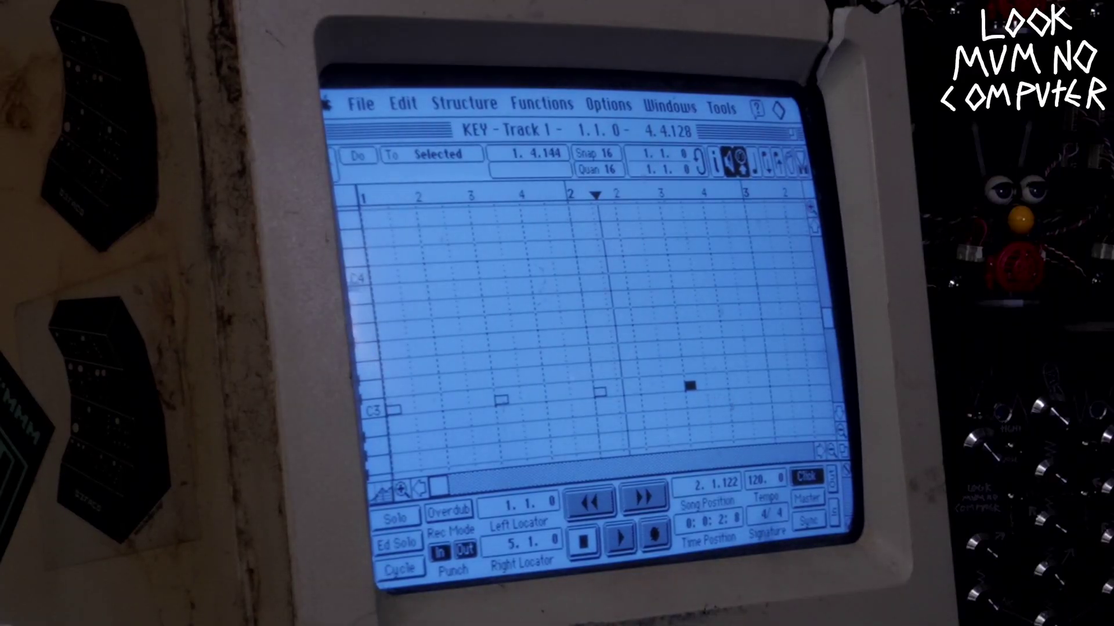
{"action": "key", "text": "super+w"}
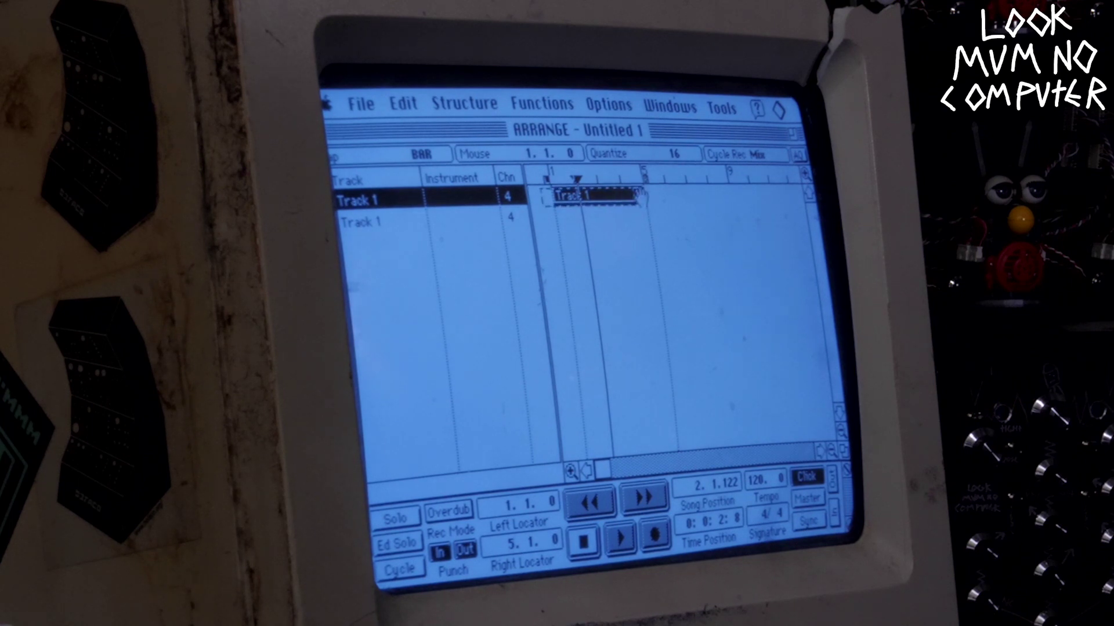
Loop playback from bar 1 to the right locator at 3.1.0, then stop
{"action": "left_click", "coordinate": [719, 109]}
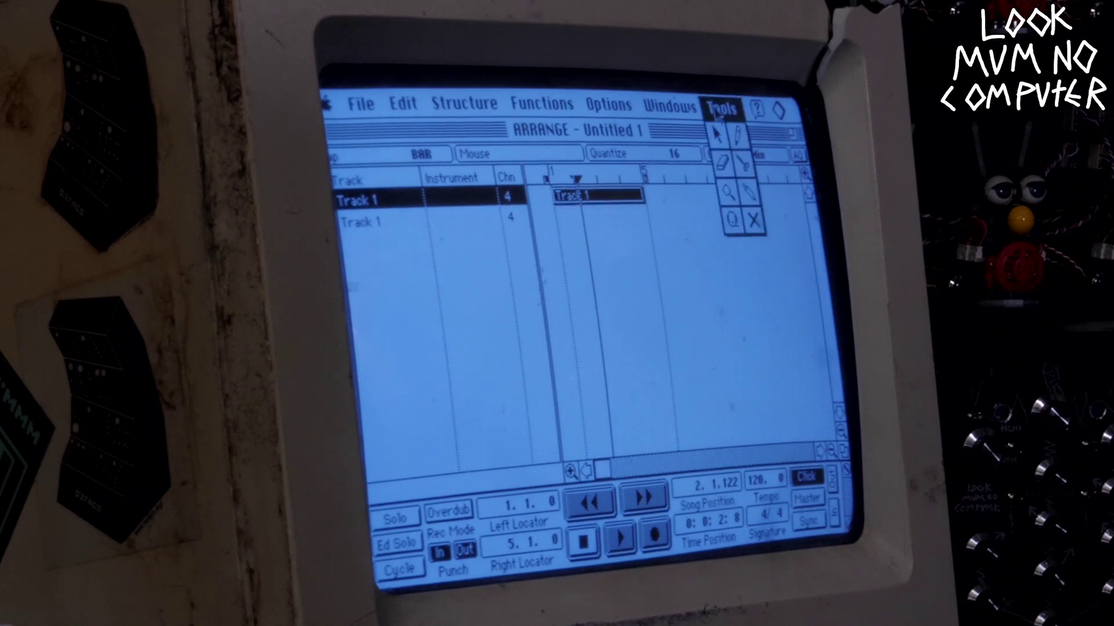
{"action": "left_click", "coordinate": [735, 136]}
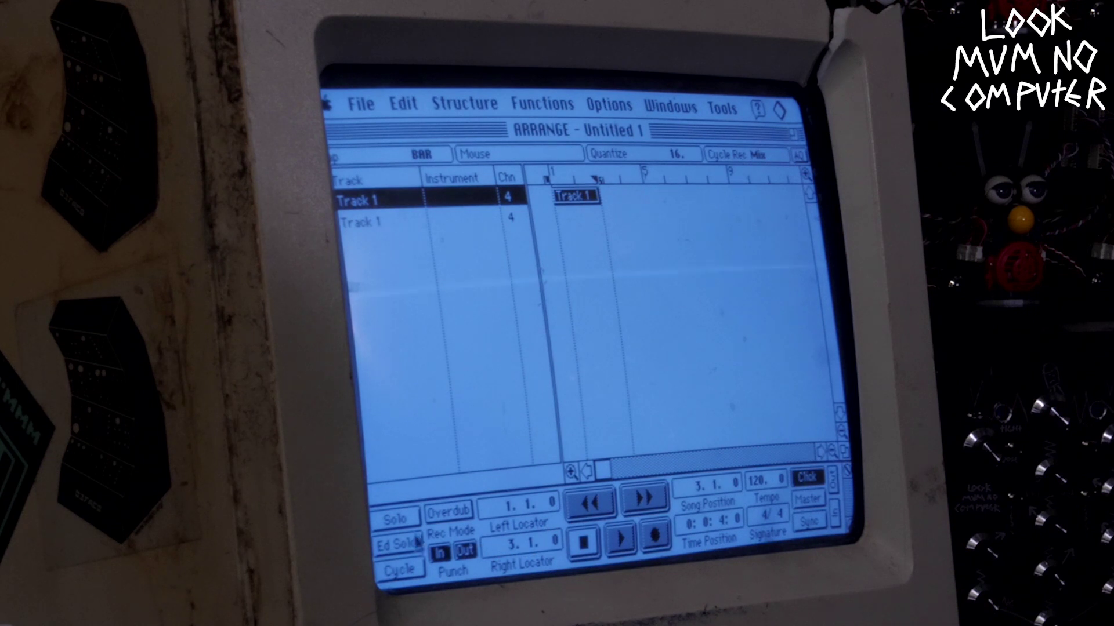
{"action": "left_click", "coordinate": [408, 569]}
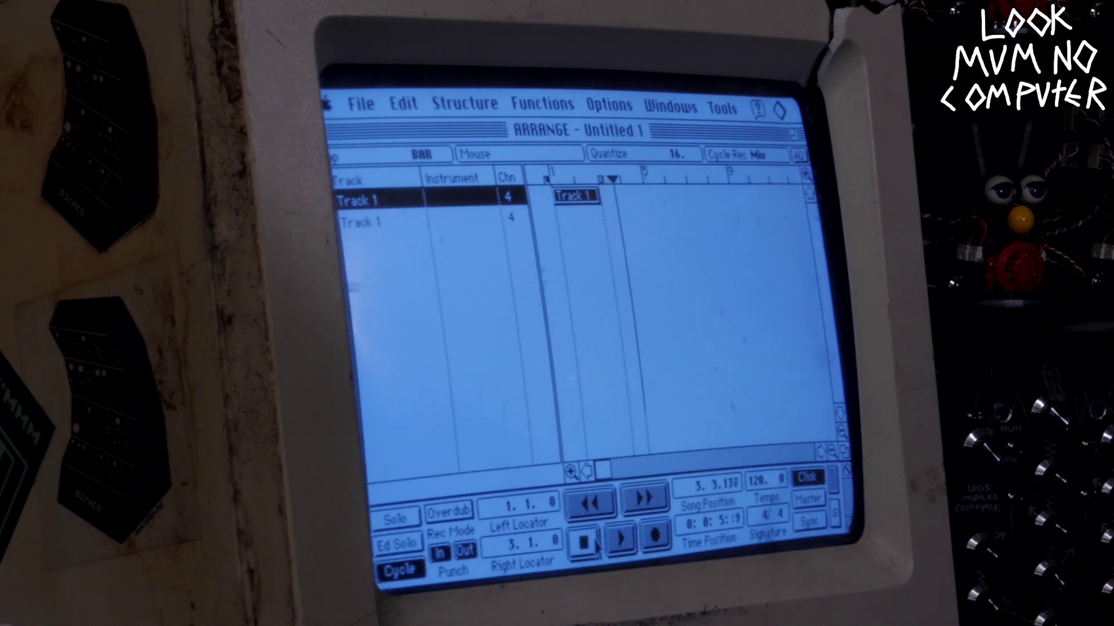
{"action": "left_click", "coordinate": [596, 541]}
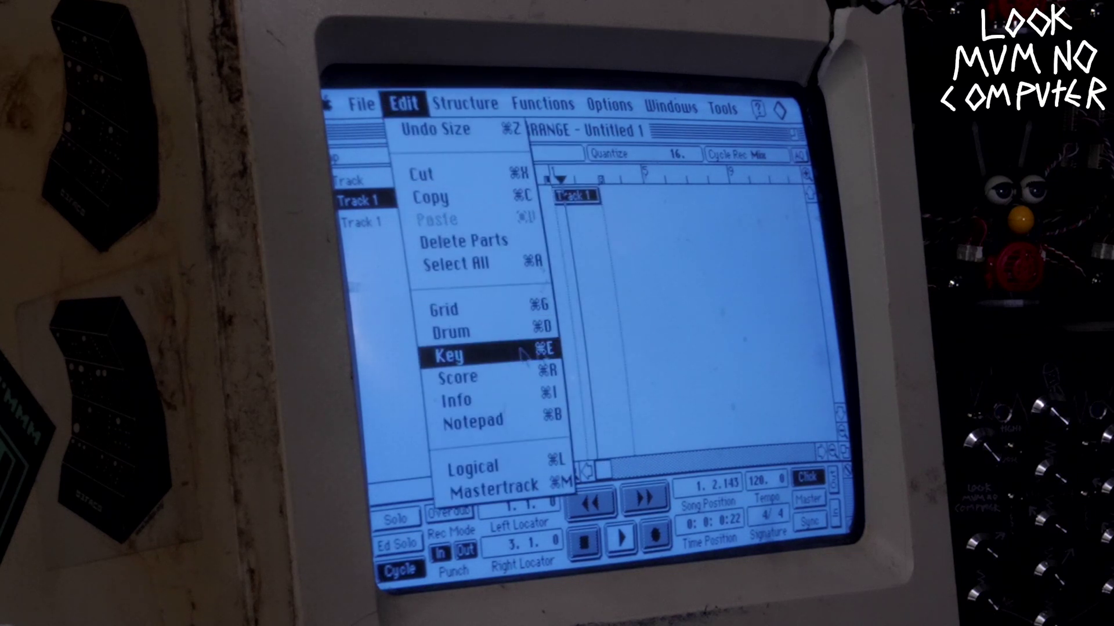
Reopen Track 1's part in the Key editor and lower one melody note a semitone
{"action": "left_click_drag", "start_coordinate": [425, 152], "coordinate": [672, 277]}
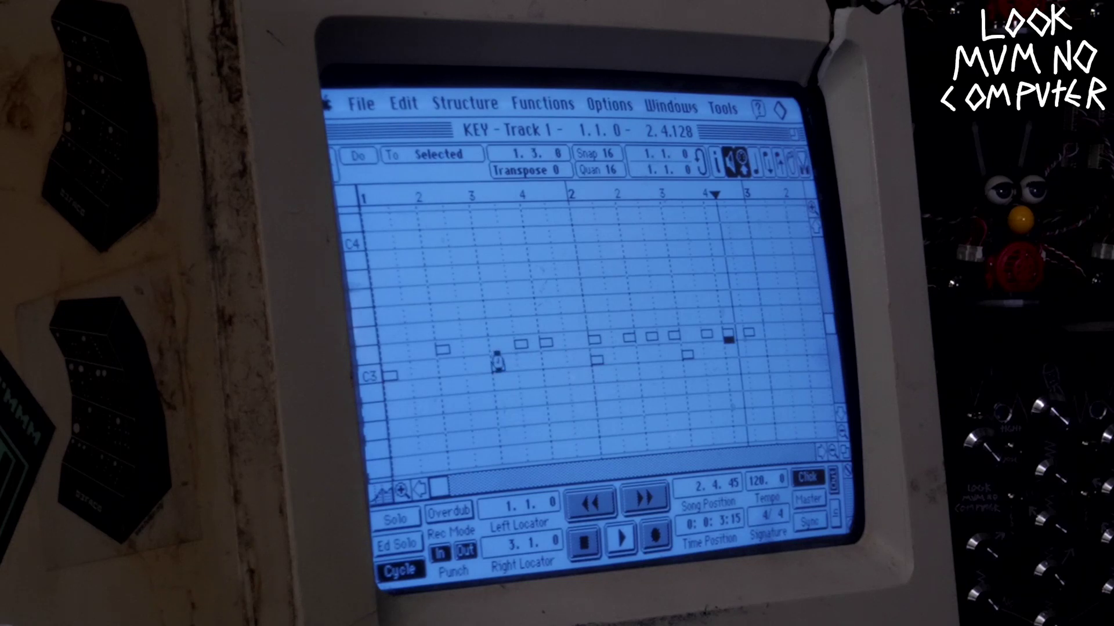
{"action": "left_click_drag", "start_coordinate": [497, 360], "coordinate": [637, 359]}
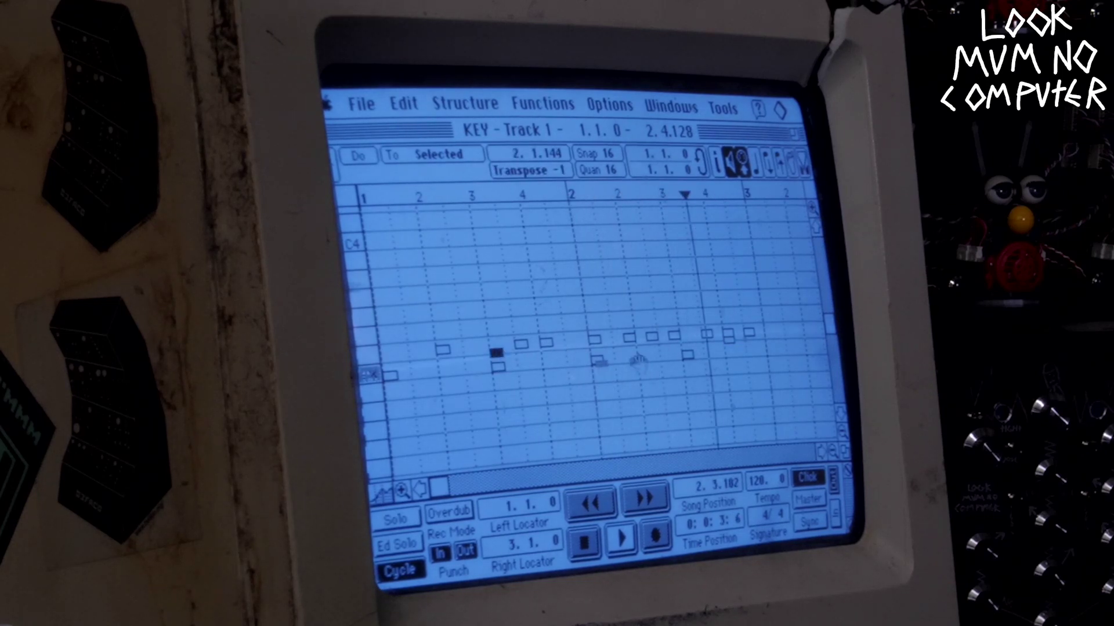
{"action": "left_click", "coordinate": [678, 343]}
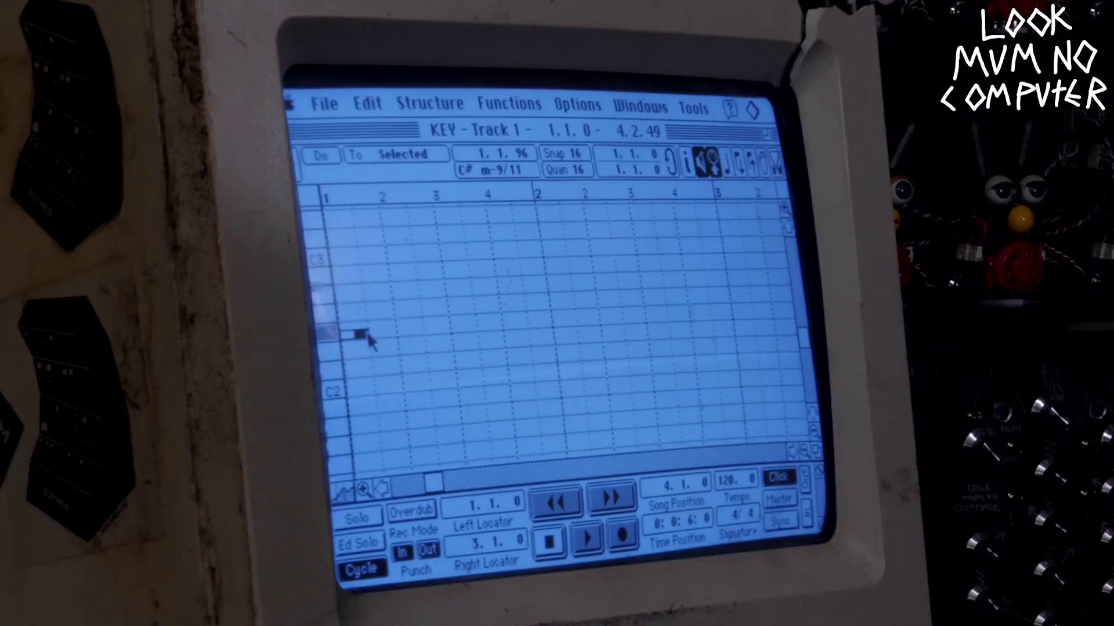
Shift one held chord note a step earlier and play the loop through bar 5
{"action": "left_click_drag", "start_coordinate": [370, 340], "coordinate": [364, 341]}
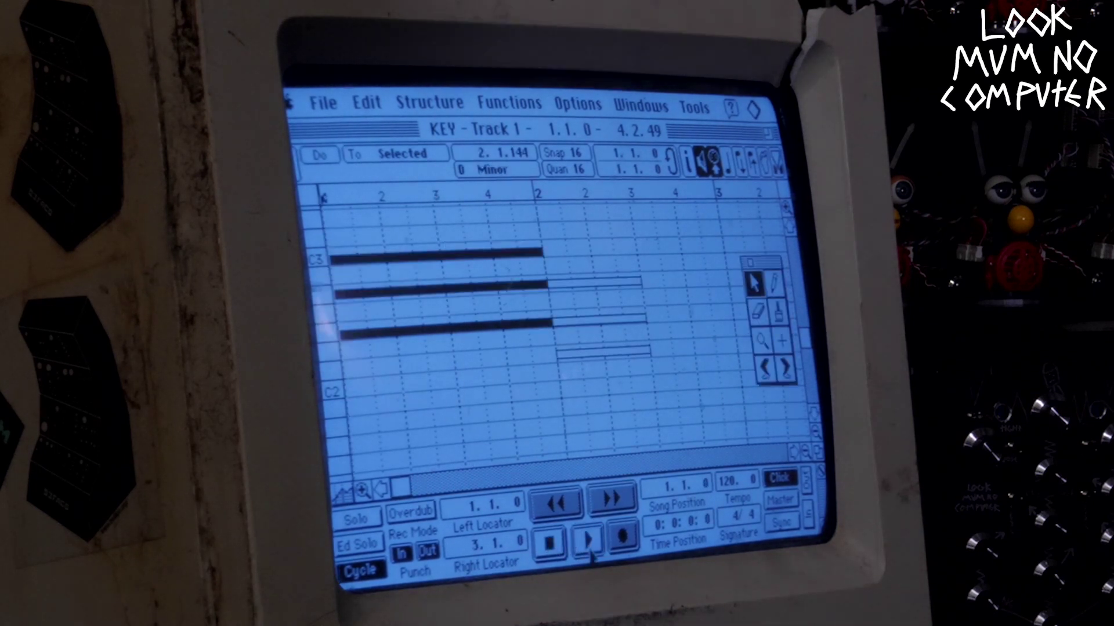
{"action": "left_click", "coordinate": [591, 551]}
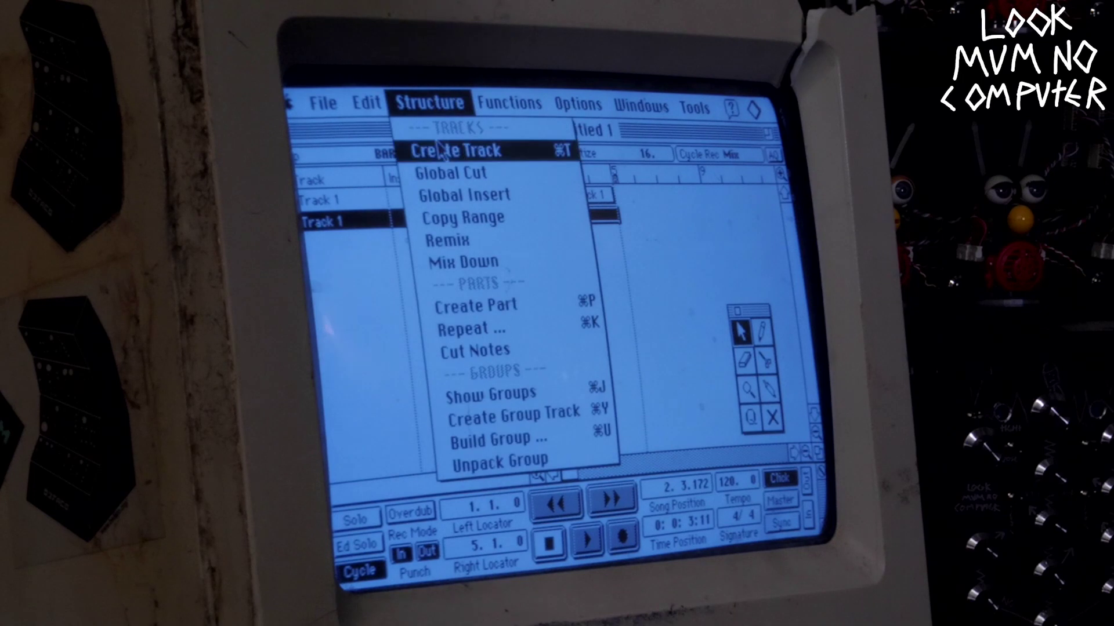
Create a third track, rename it BASS, and open its part in the Key editor
{"action": "left_click_drag", "start_coordinate": [455, 100], "coordinate": [444, 150]}
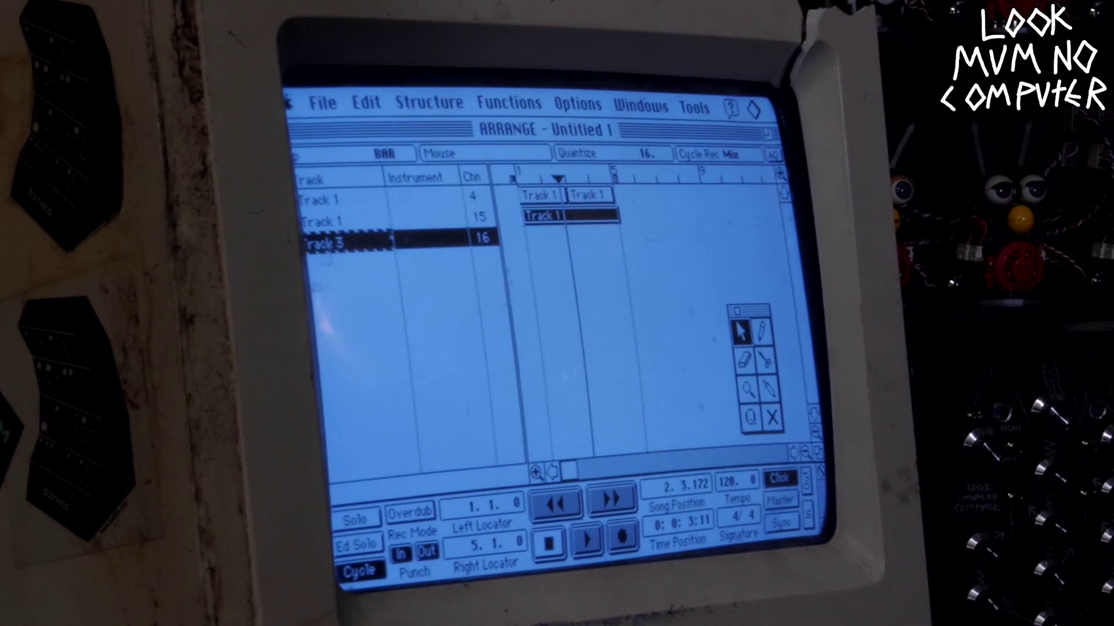
{"action": "key", "text": "BackSpace"}
{"action": "key", "text": "BackSpace"}
{"action": "key", "text": "BackSpace"}
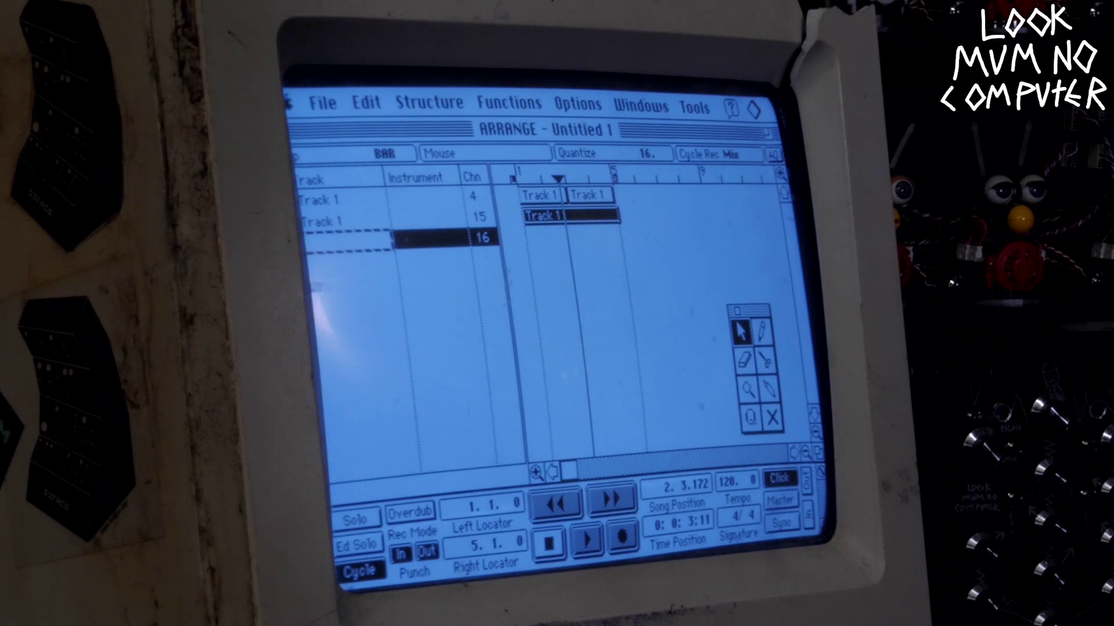
{"action": "type", "text": "BASS"}
{"action": "double_click", "coordinate": [544, 215]}
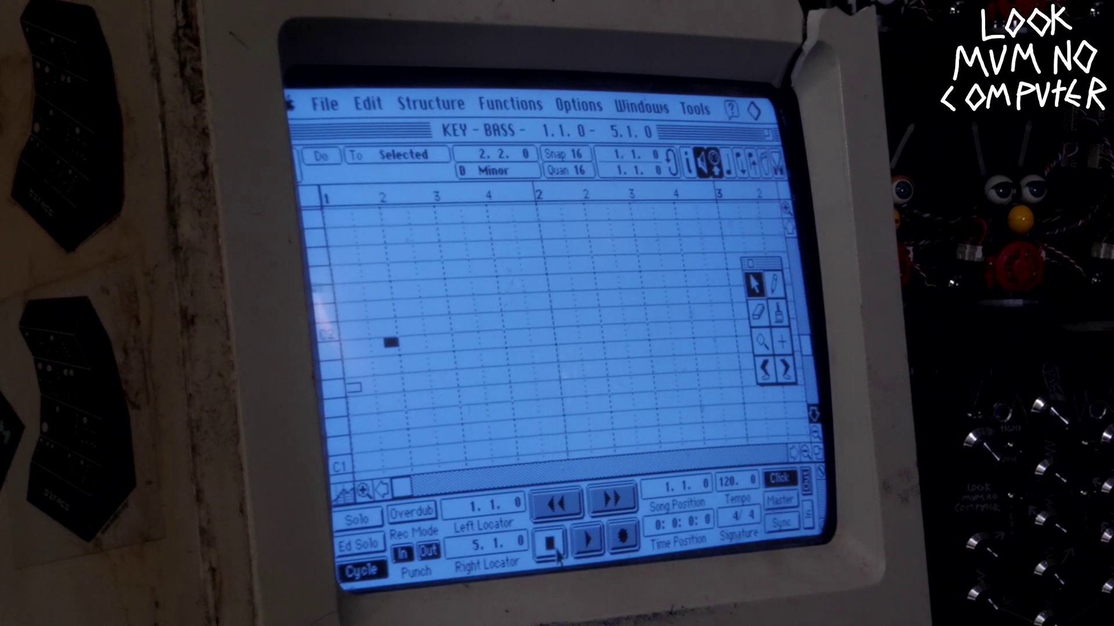
Play back the climbing bass line drawn in the BASS part
{"action": "left_click", "coordinate": [580, 548]}
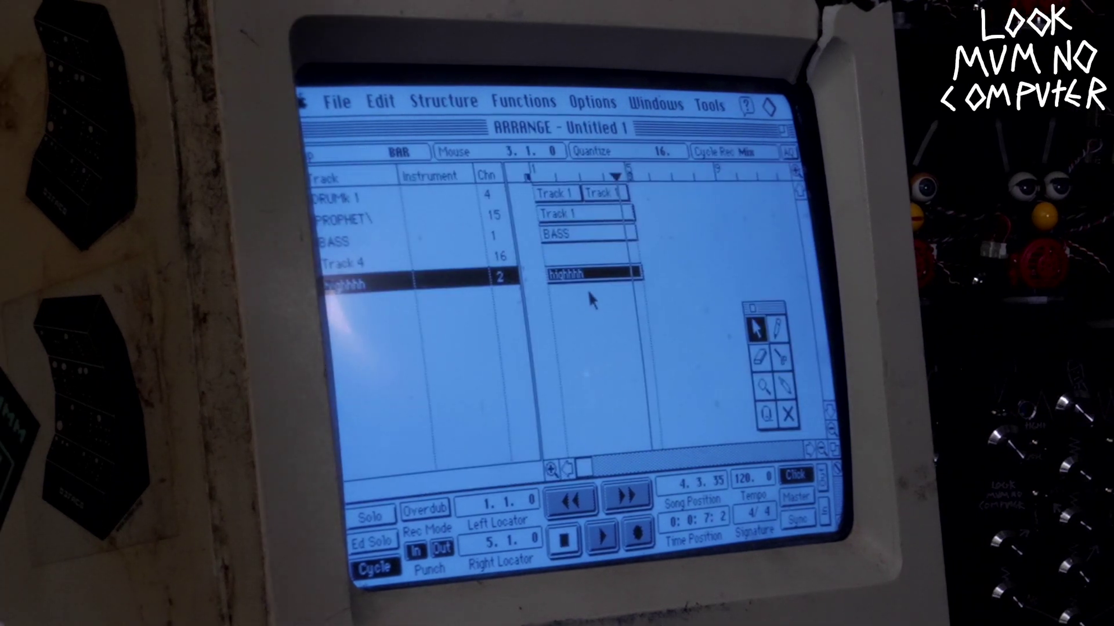
Delete the highhhh part, copy the BASS part onto track 5, rewind, and open the copy
{"action": "key", "text": "Delete"}
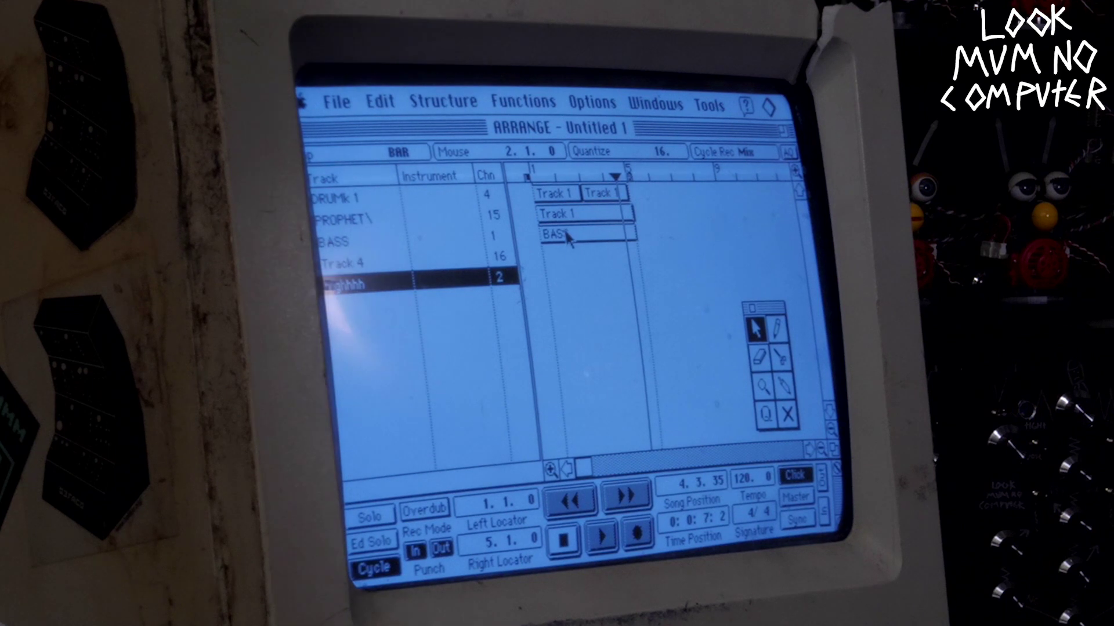
{"action": "left_click_drag", "start_coordinate": [567, 237], "coordinate": [567, 275]}
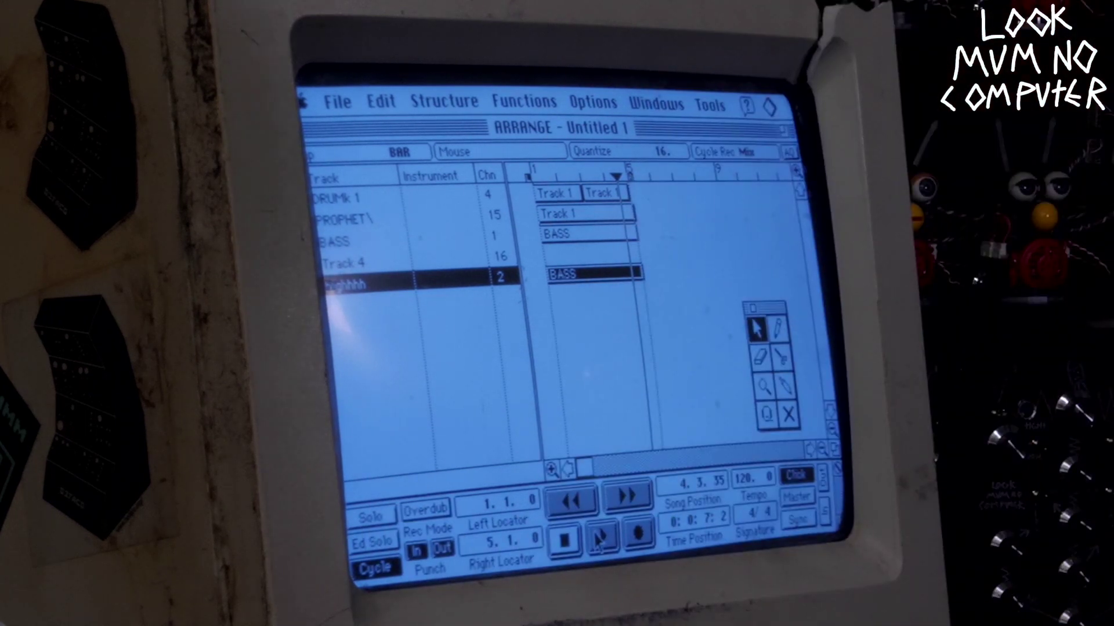
{"action": "left_click", "coordinate": [563, 539]}
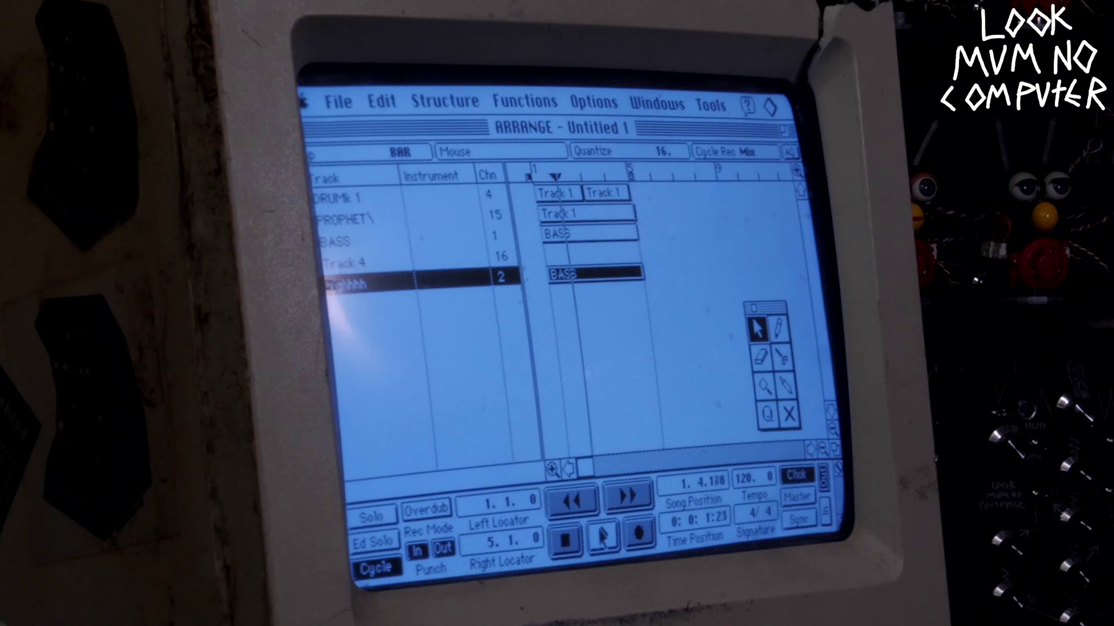
{"action": "double_click", "coordinate": [595, 273]}
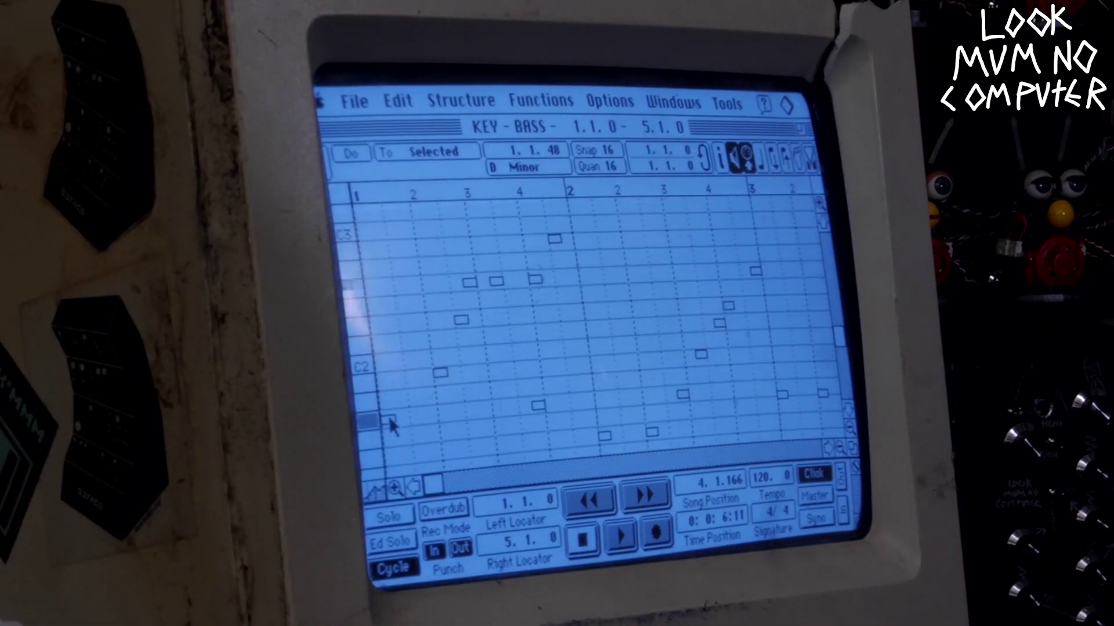
Select a low note in the copied BASS part to change its pitch
{"action": "left_click", "coordinate": [389, 418]}
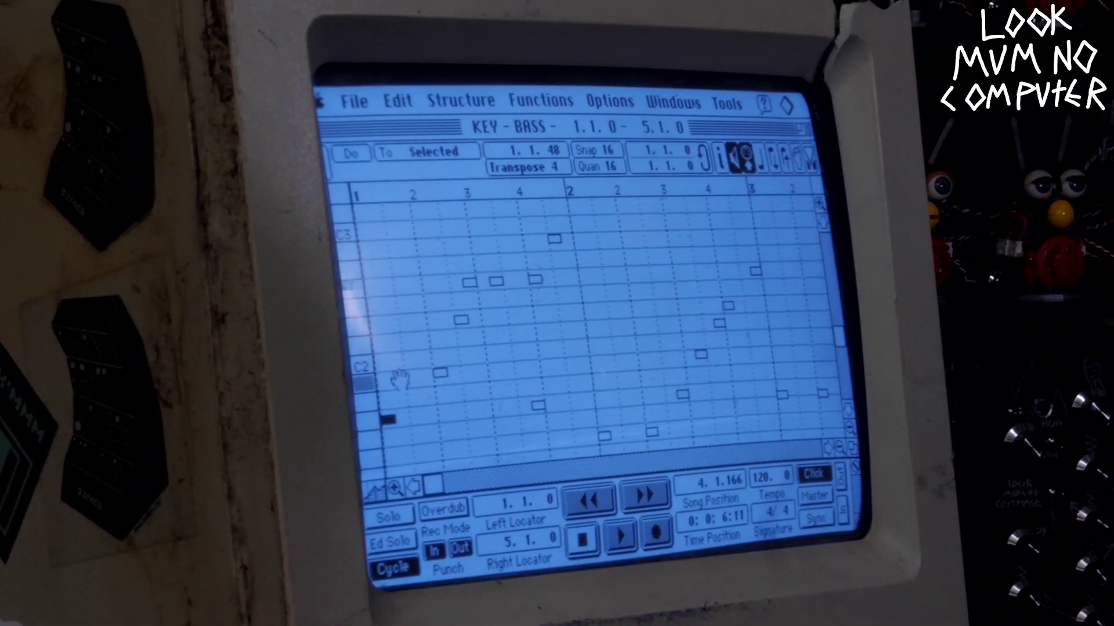